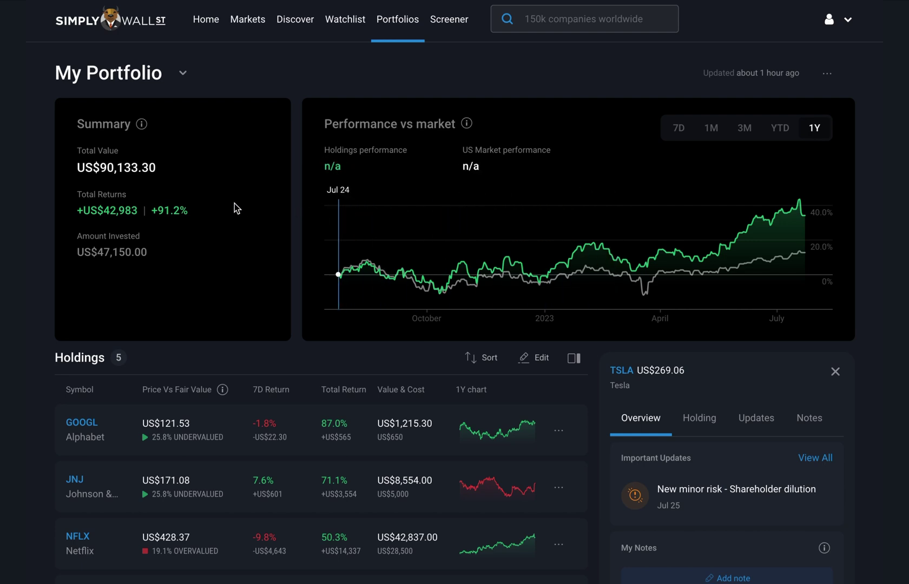
Scroll to the holdings and preview Johnson & Johnson, Alphabet, Netflix, Visa and Tesla details
mouse_move(140, 124)
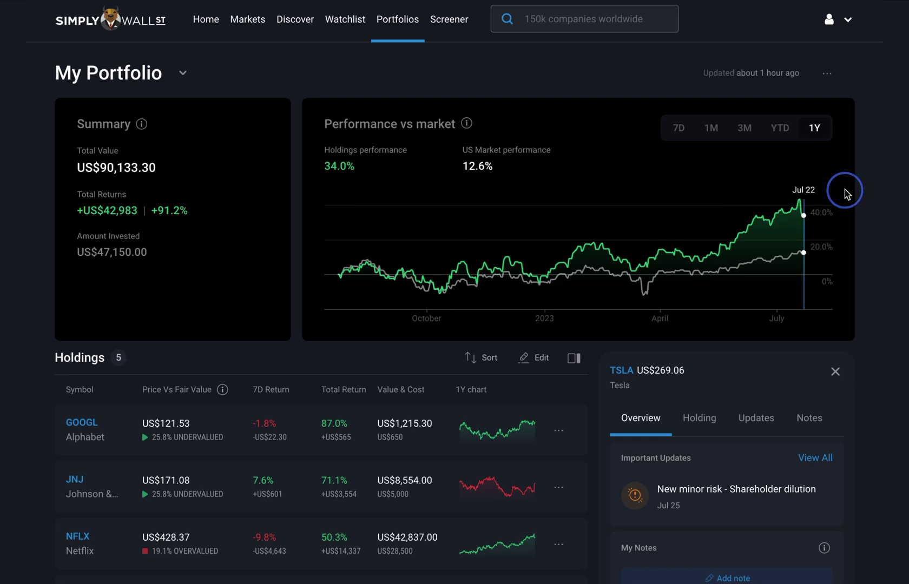
scroll(595, 385, down, 2)
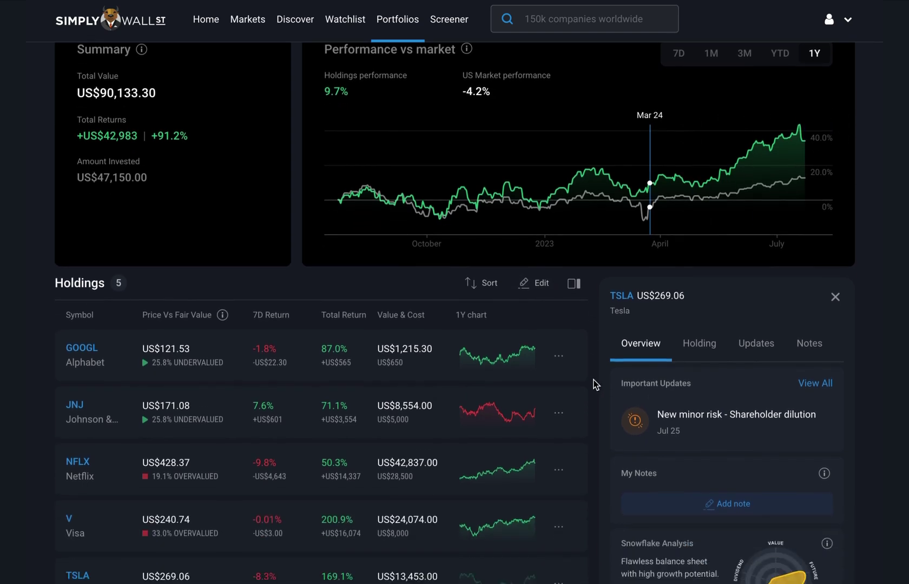
scroll(595, 385, down, 1)
click(293, 317)
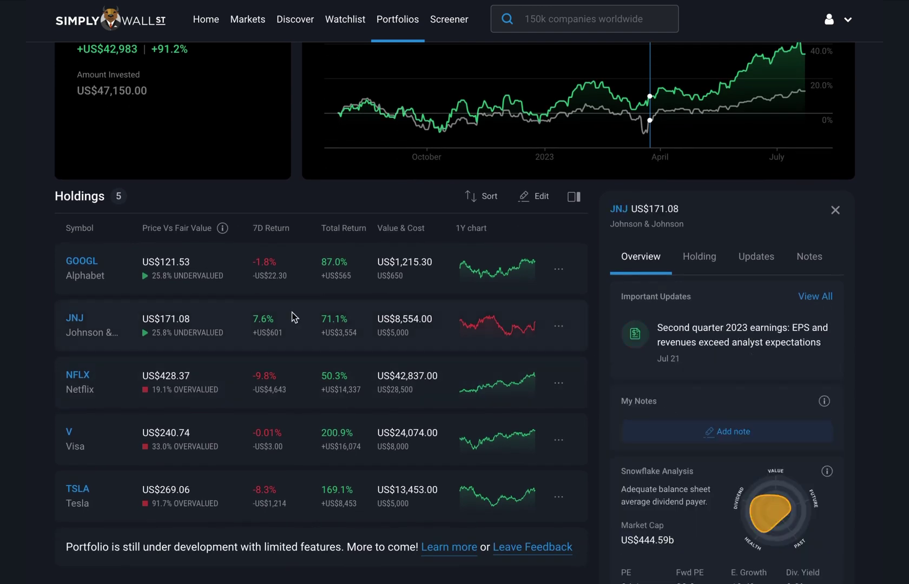
click(313, 286)
click(330, 310)
click(323, 381)
click(317, 434)
click(320, 478)
Revisit the Visa, Netflix, Johnson & Johnson and Alphabet details in the side panel
click(337, 442)
click(340, 369)
click(336, 324)
click(335, 281)
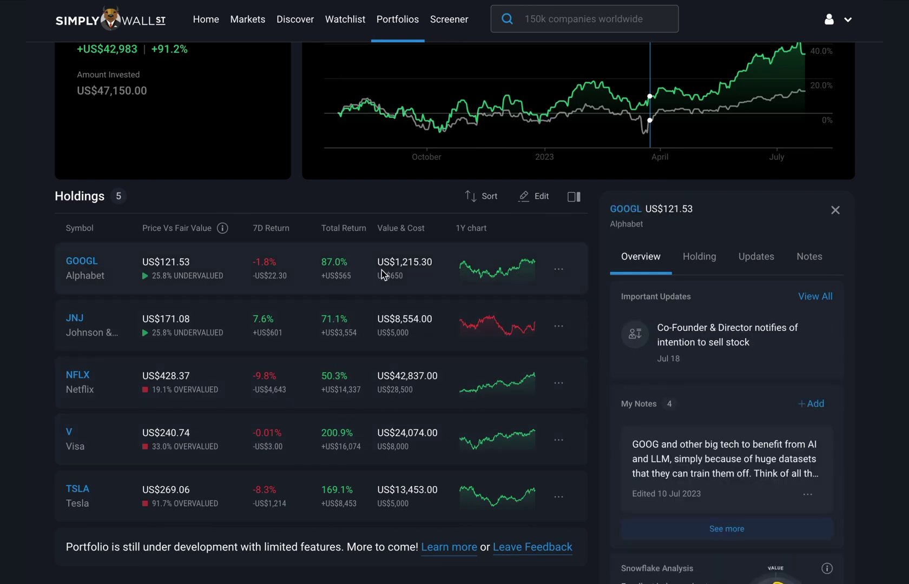
List news updates for Alphabet, Johnson & Johnson, then Visa, and scroll Visa's updates
click(744, 259)
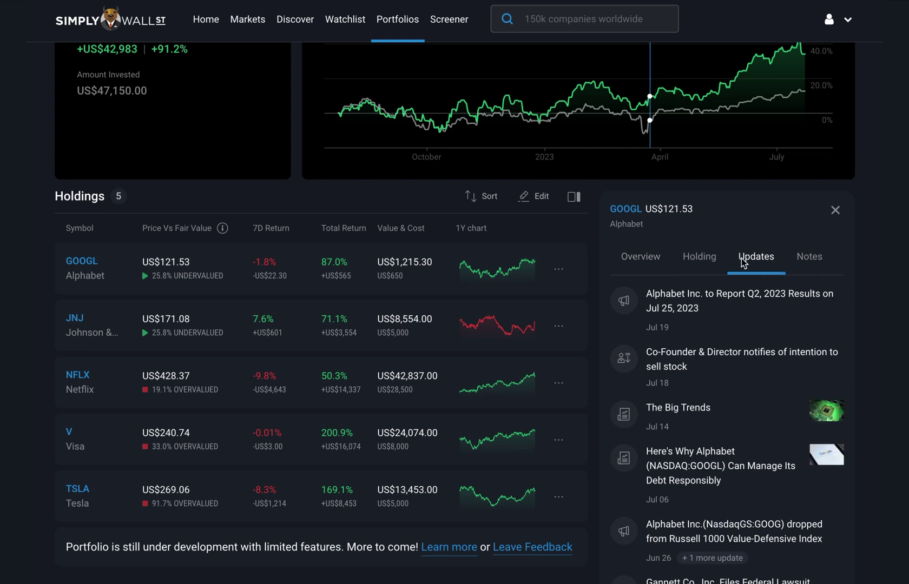
click(465, 345)
click(423, 433)
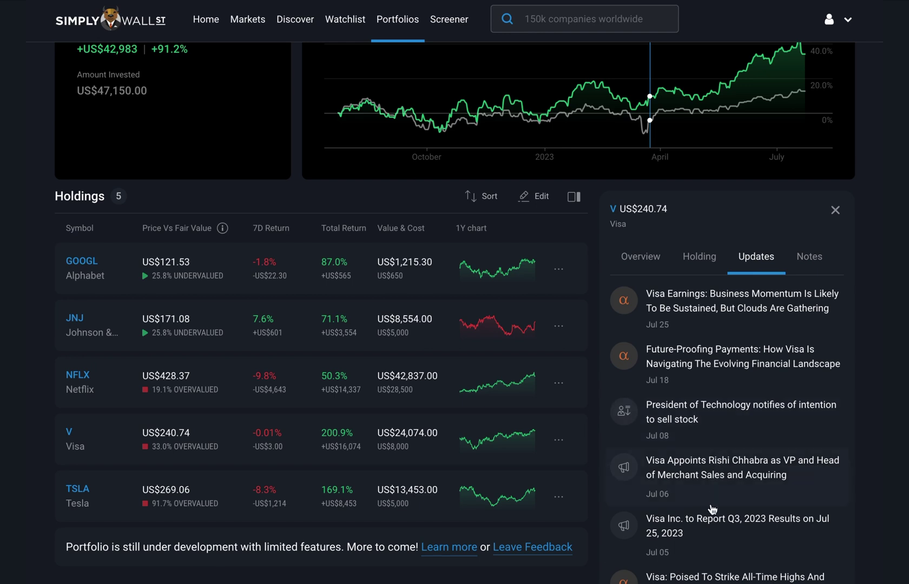
scroll(711, 529, down, 3)
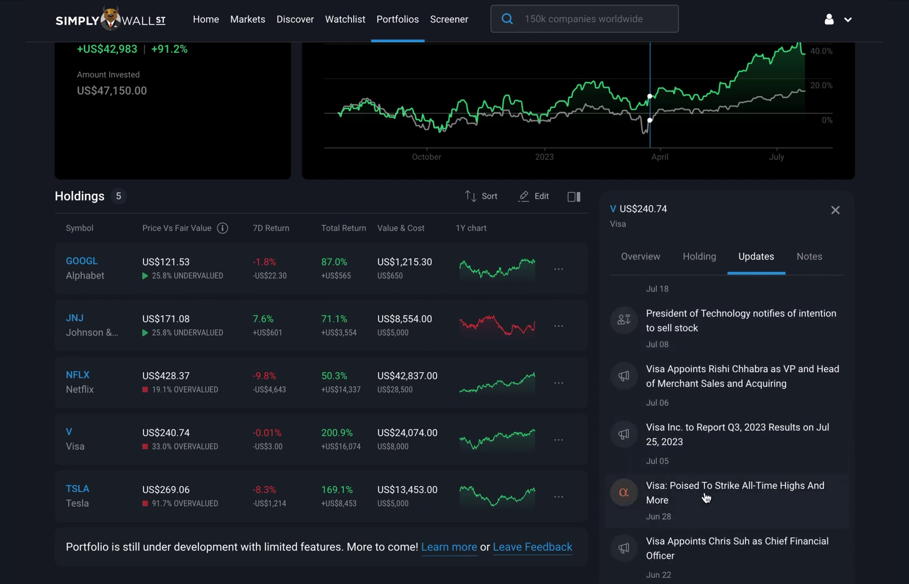
scroll(706, 465, down, 1)
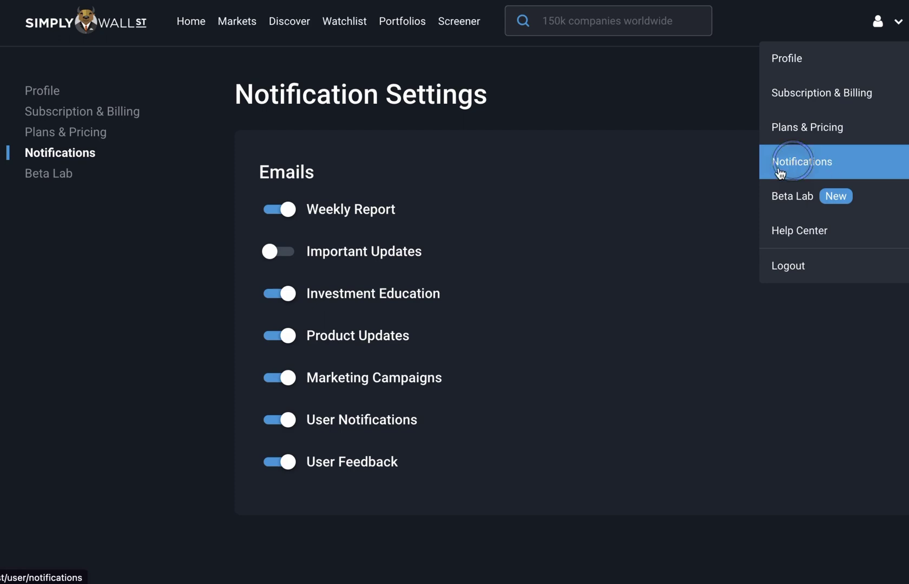
Switch on the Important Updates toggle under Emails in Notification Settings
click(290, 252)
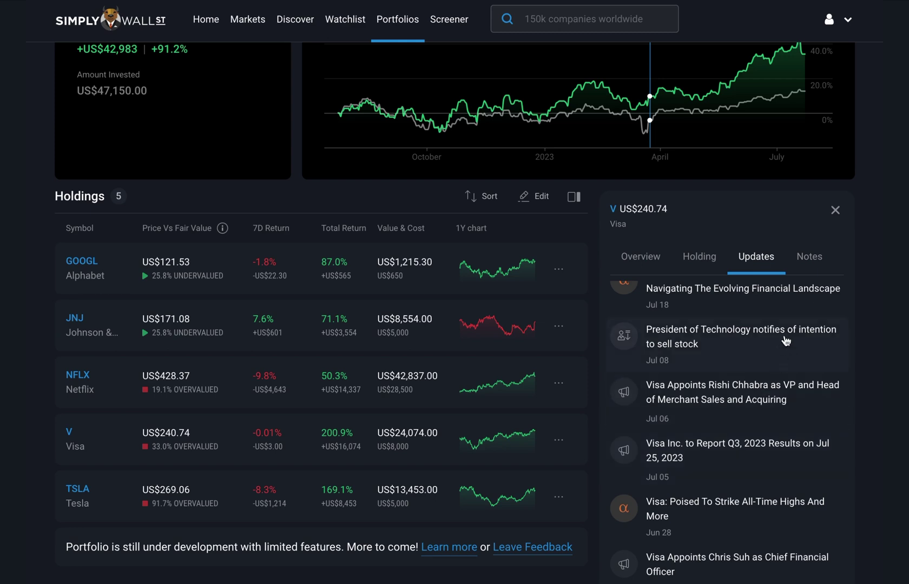
Read through Visa's saved note, then glance at its news updates again
click(799, 270)
click(746, 334)
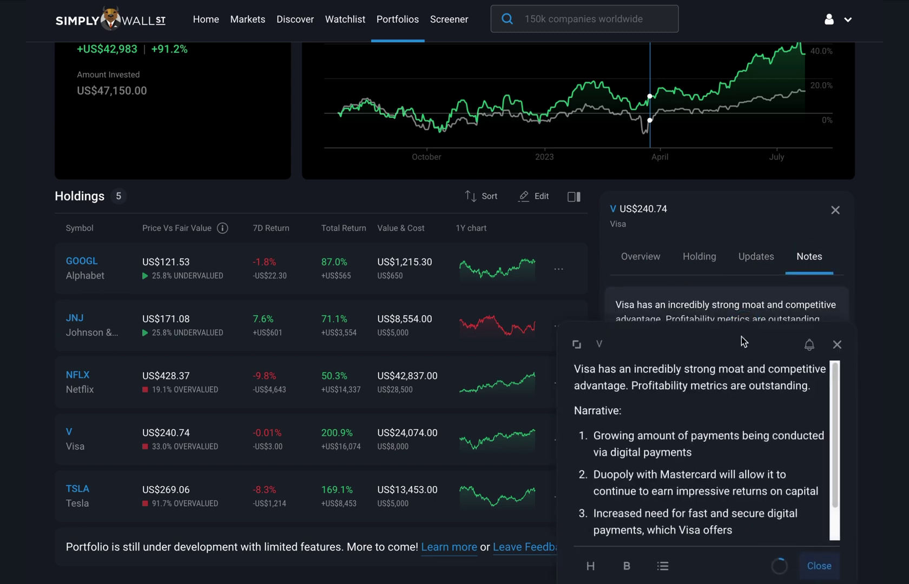
scroll(726, 445, down, 2)
scroll(726, 445, down, 2)
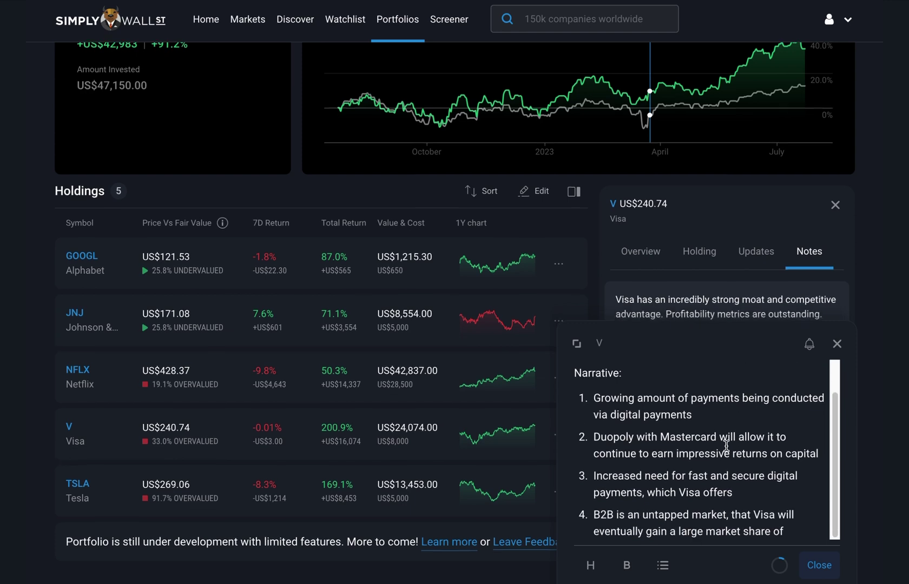
click(812, 563)
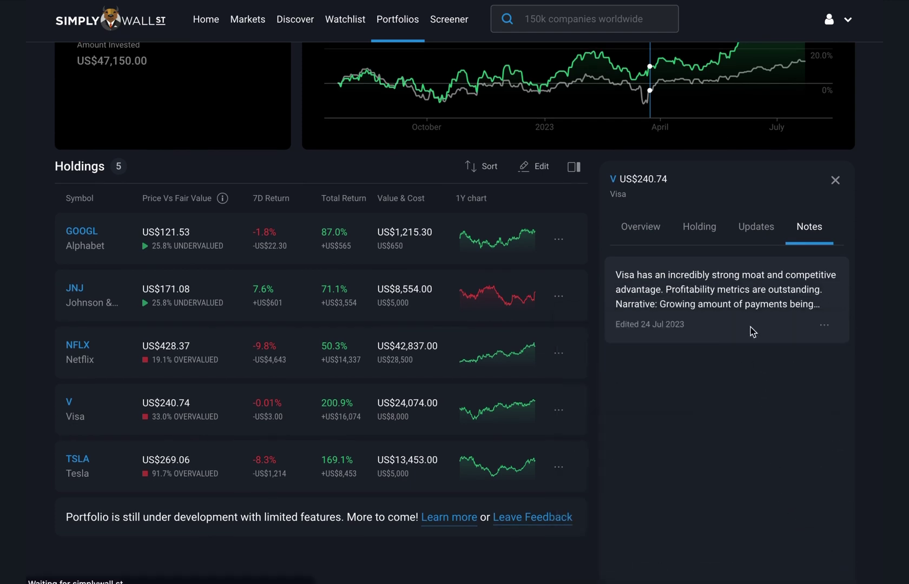
click(742, 233)
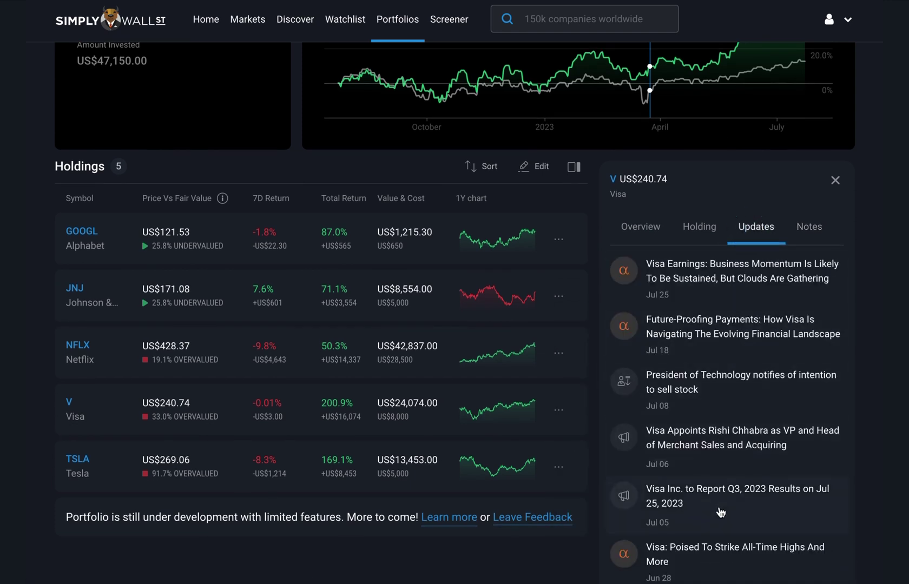
click(804, 231)
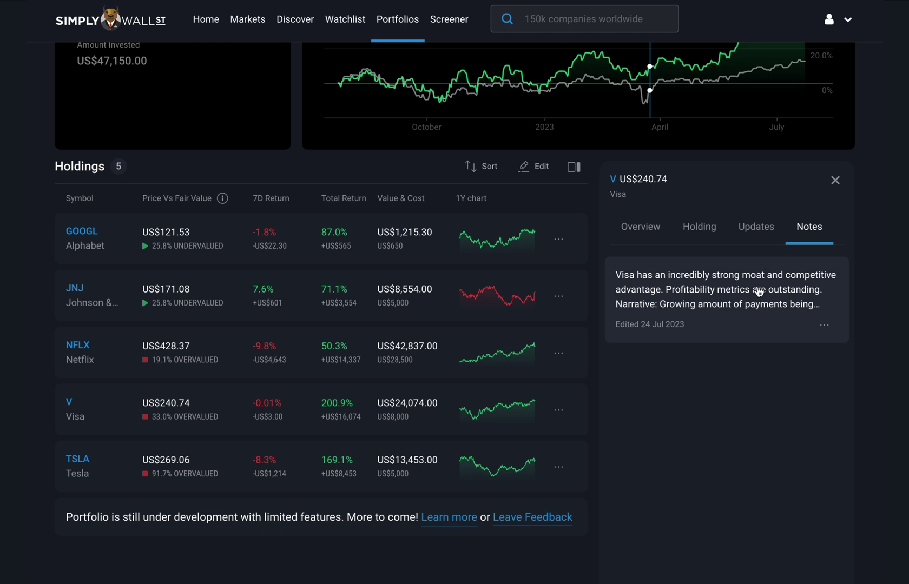
Add 'check back on 25th of July.' as the first line of Visa's note and save it
click(750, 289)
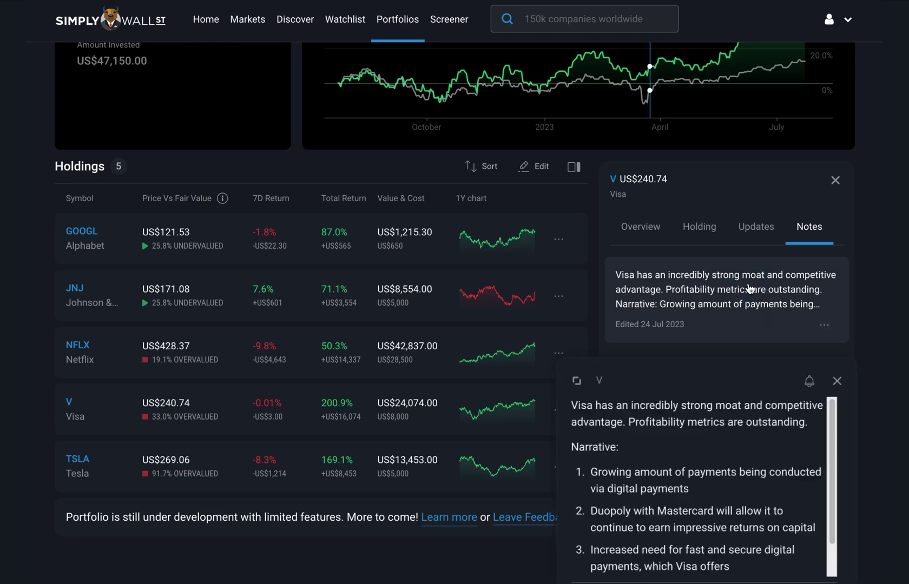
click(582, 368)
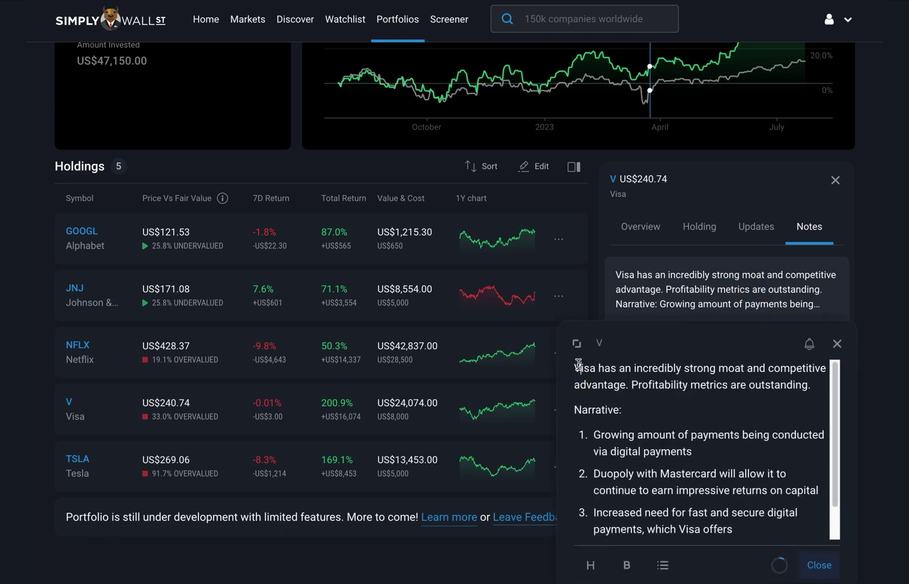
key(Return)
text(check ba)
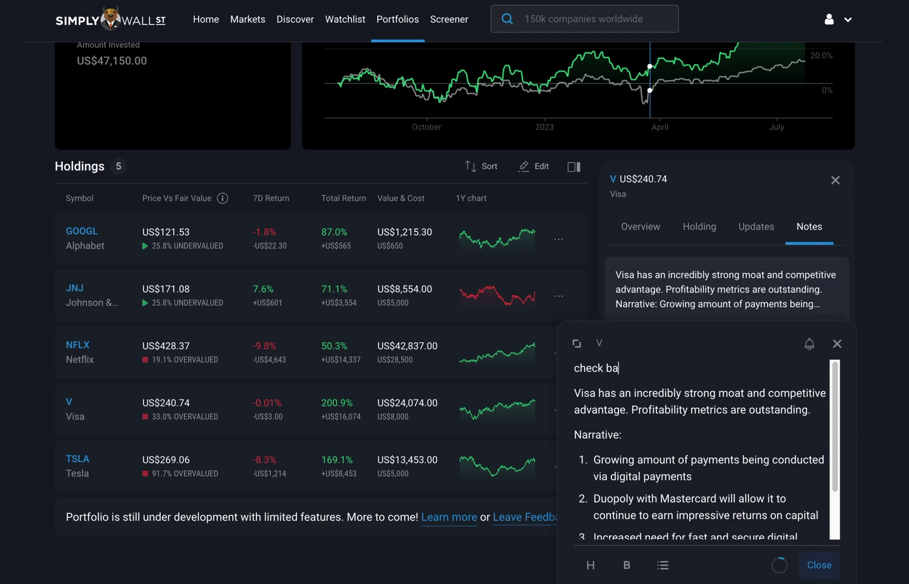
text(ck on 25th of July.)
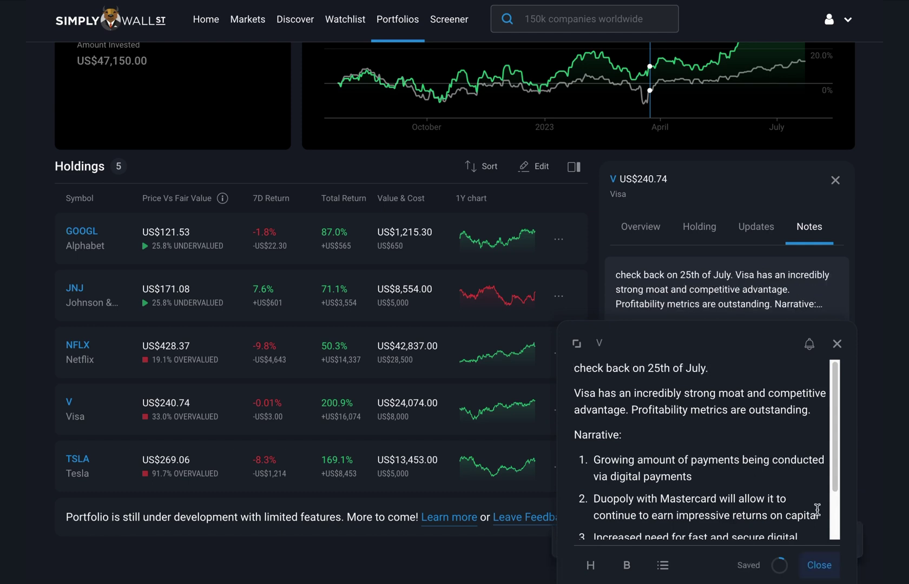
click(819, 565)
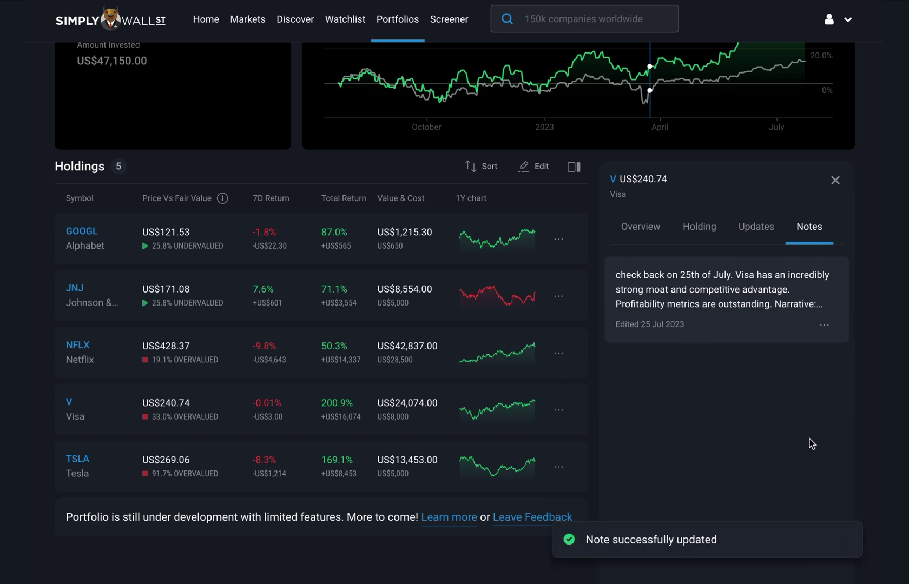
click(654, 231)
click(547, 221)
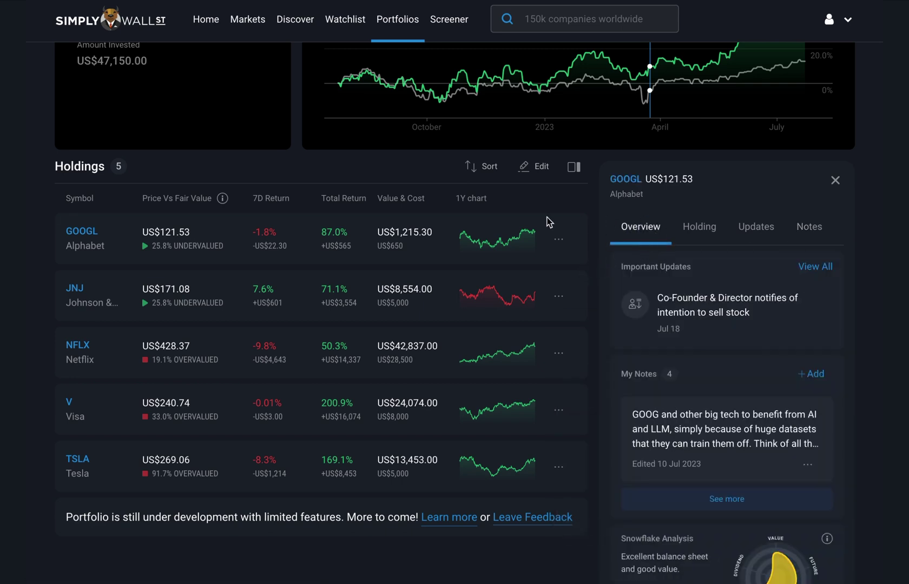
Close the side panel to reveal more holding columns and view the sort options
click(289, 231)
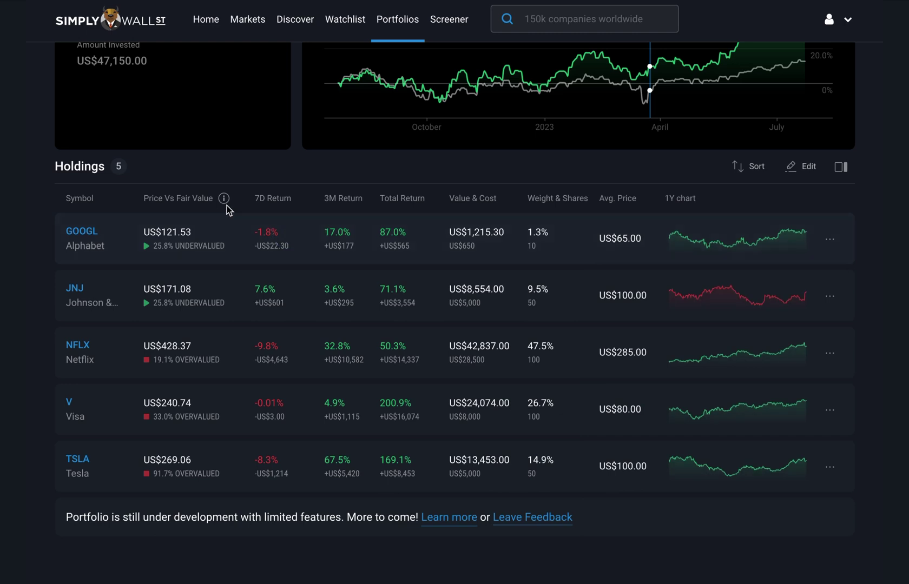
mouse_move(222, 200)
click(750, 168)
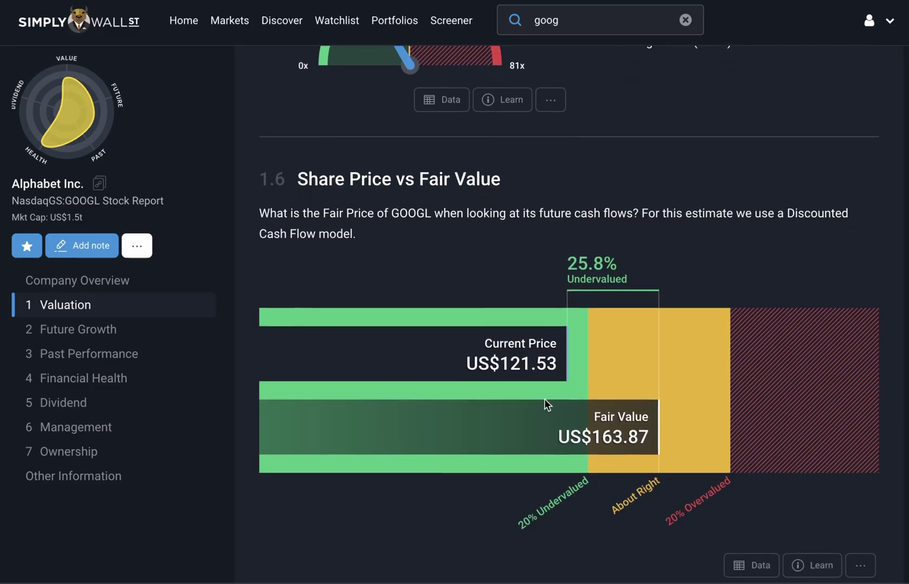
scroll(543, 399, down, 1)
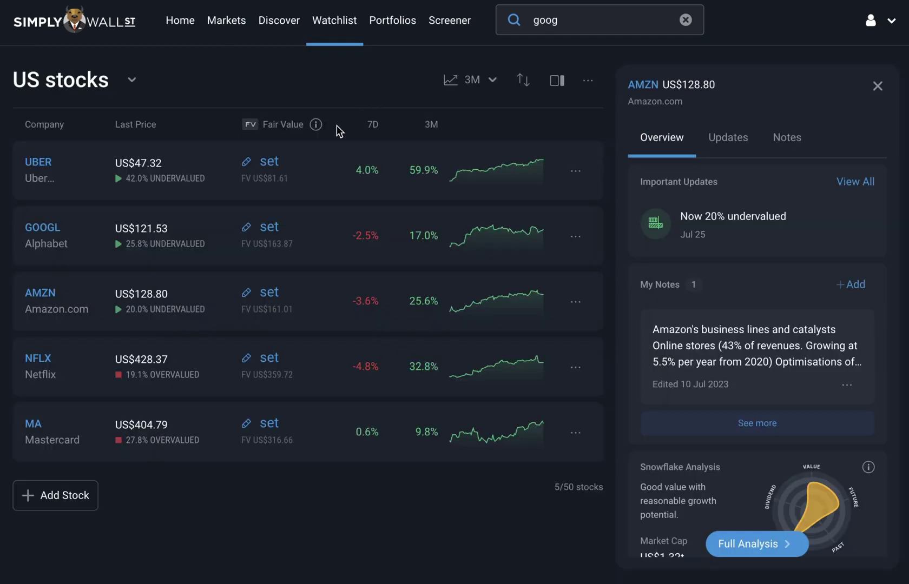
Enter US$170 as your own fair value for GOOGL and save it
mouse_move(96, 220)
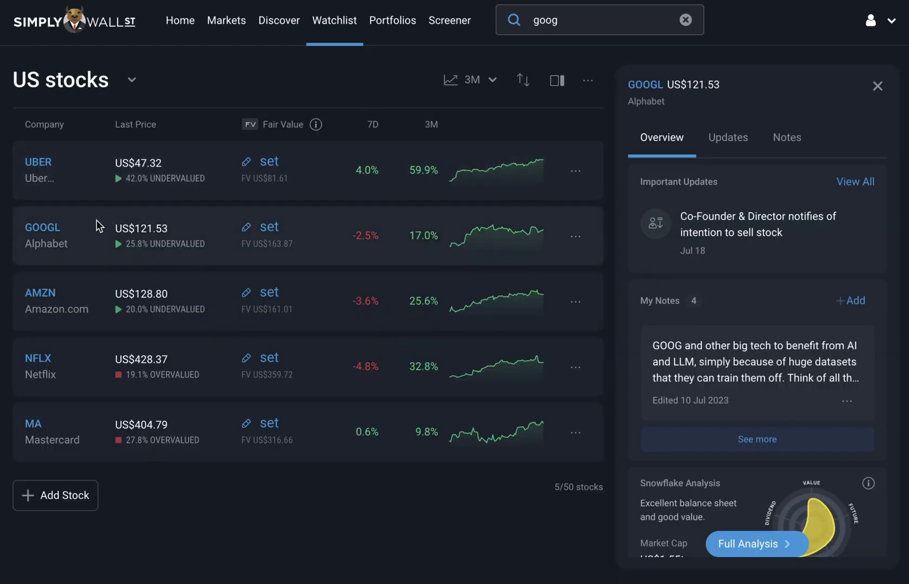
click(275, 231)
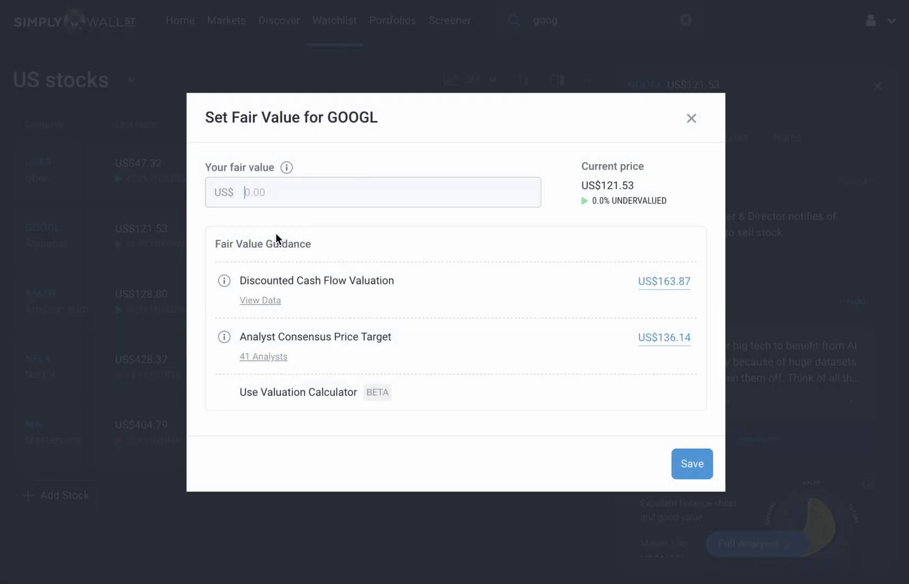
click(287, 197)
text(170)
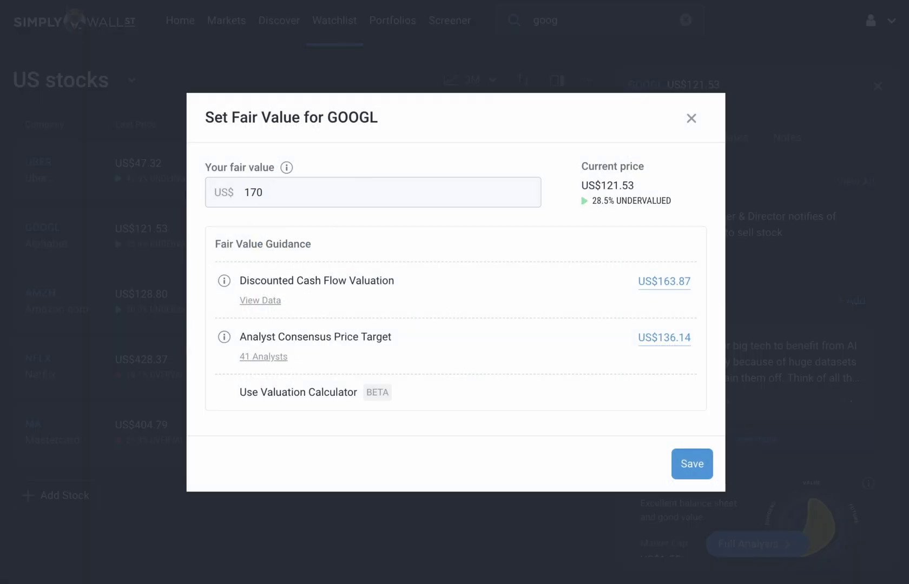
click(695, 463)
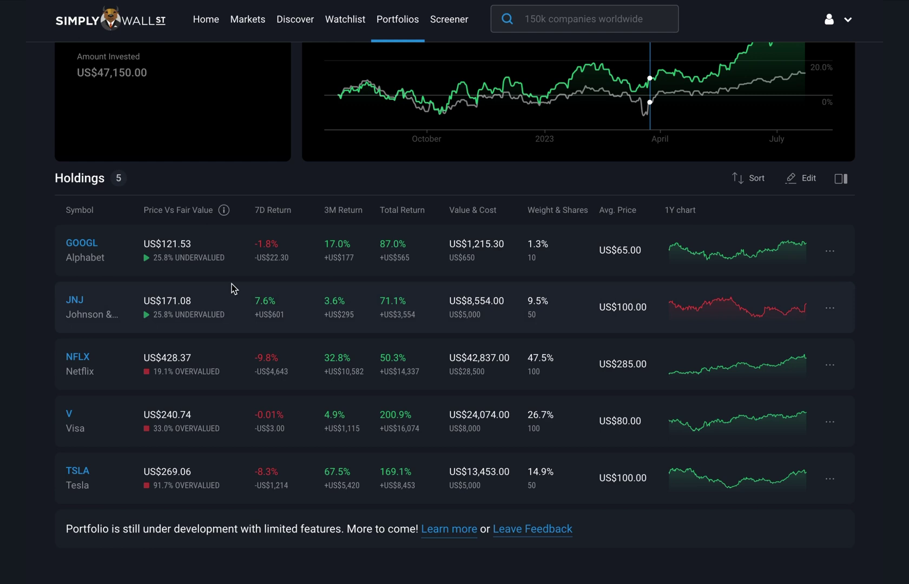
scroll(232, 287, down, 1)
scroll(231, 289, up, 1)
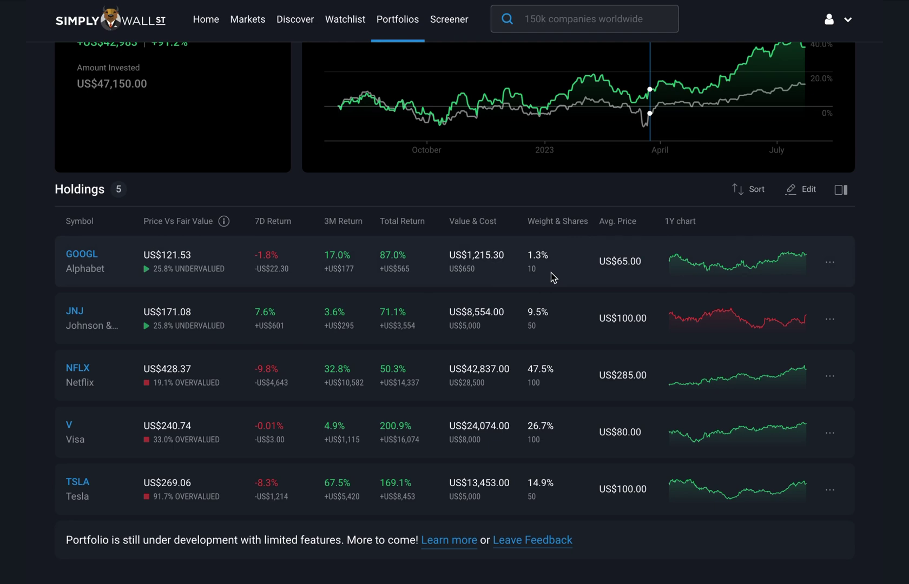
click(451, 270)
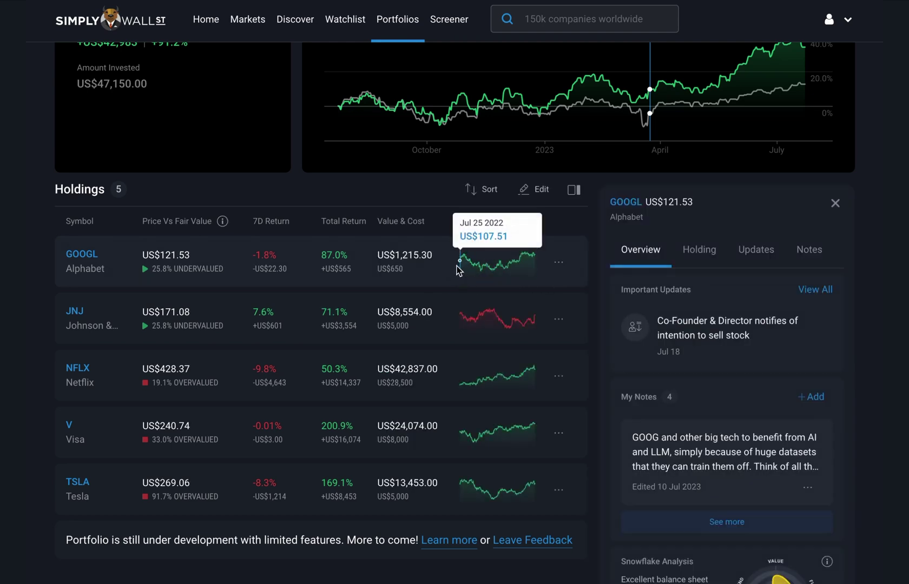
click(458, 270)
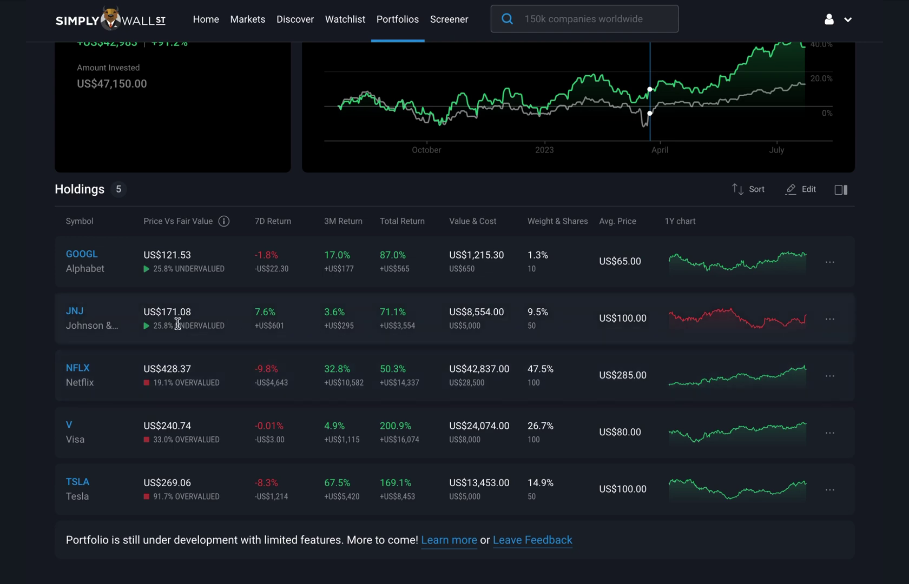
scroll(173, 310, up, 1)
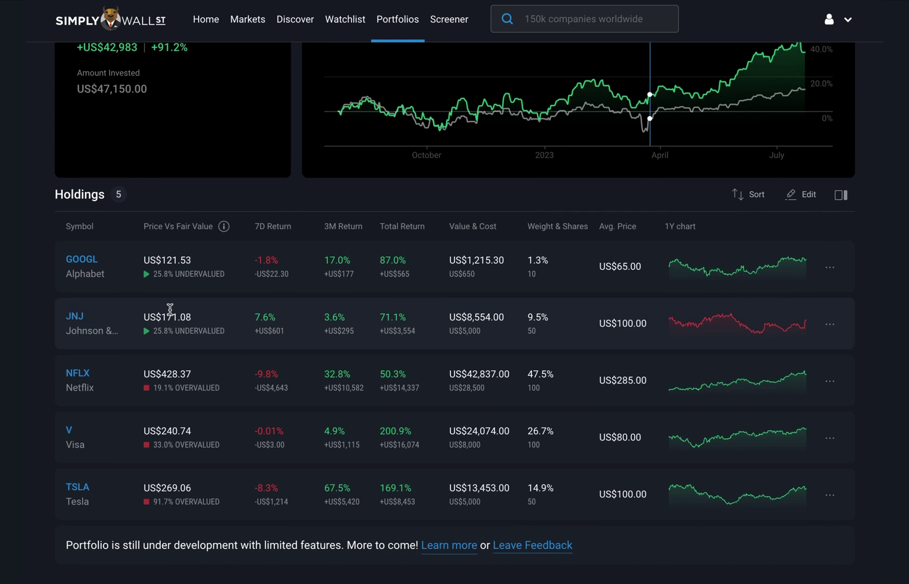
scroll(179, 273, up, 5)
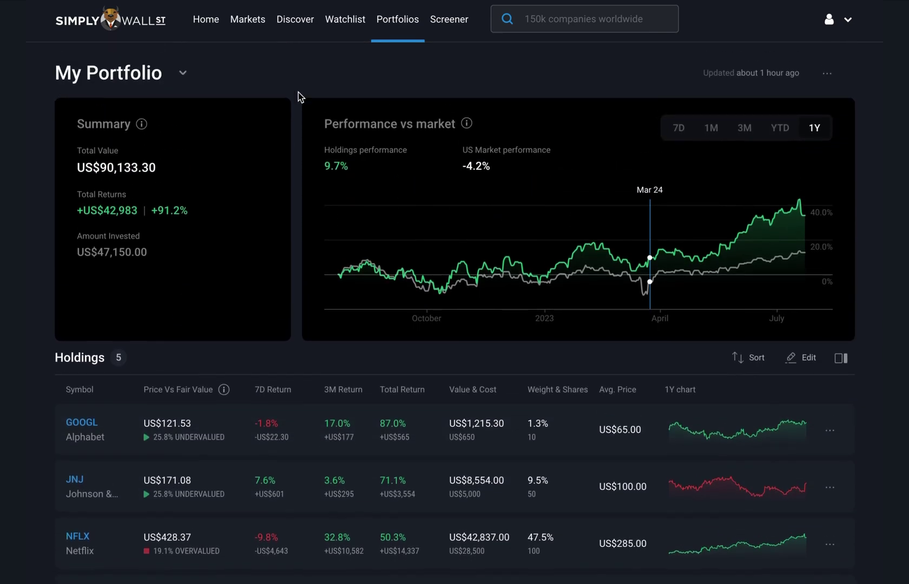
click(319, 21)
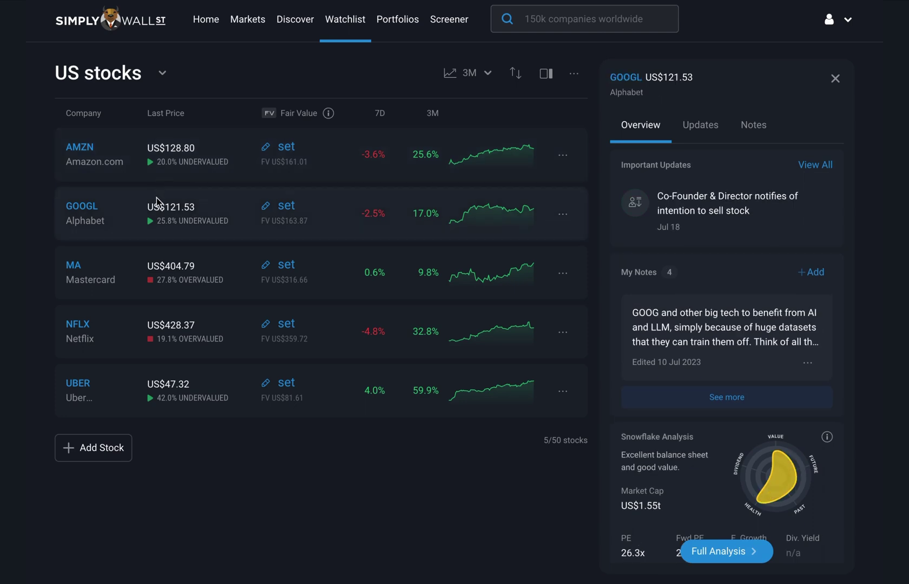
Sort the US stocks watchlist by 'Most undervalued' and return to My Portfolio
click(516, 74)
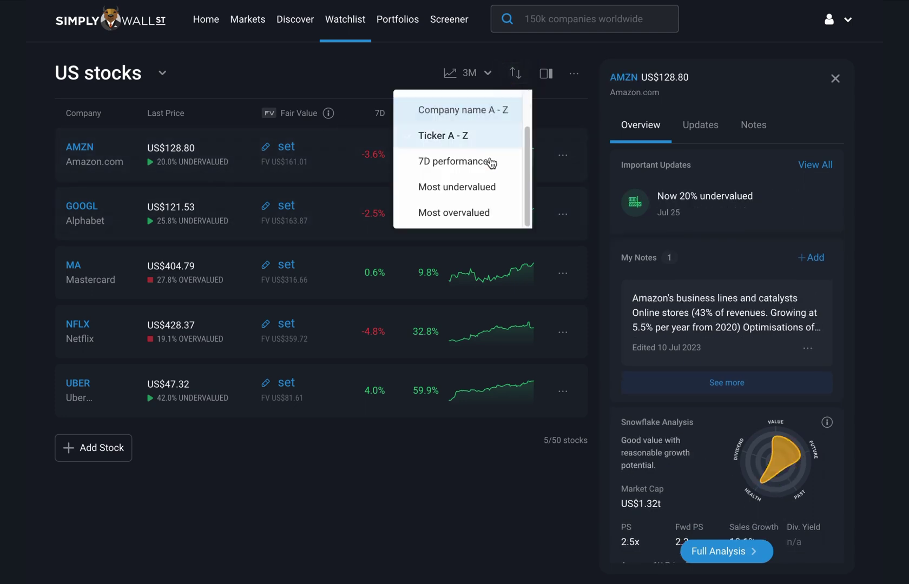
click(460, 190)
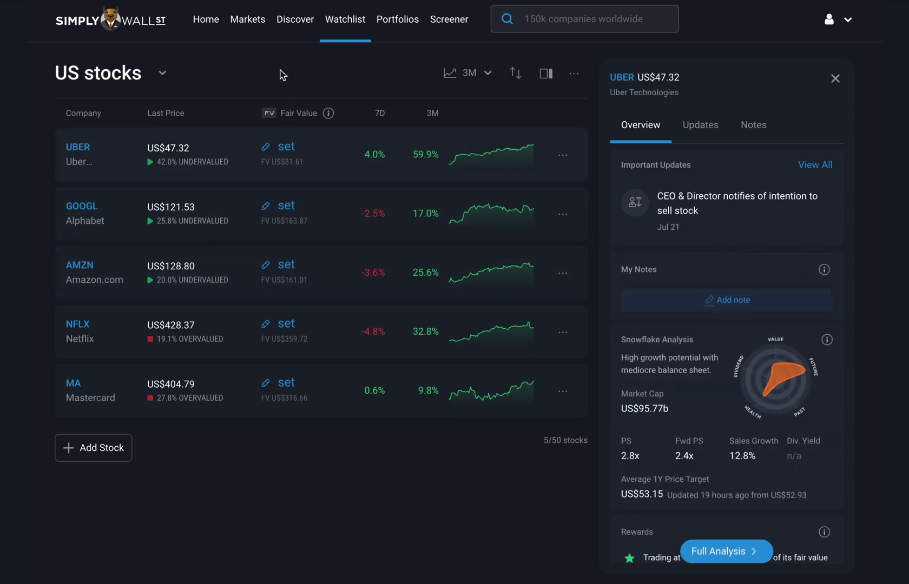
click(398, 19)
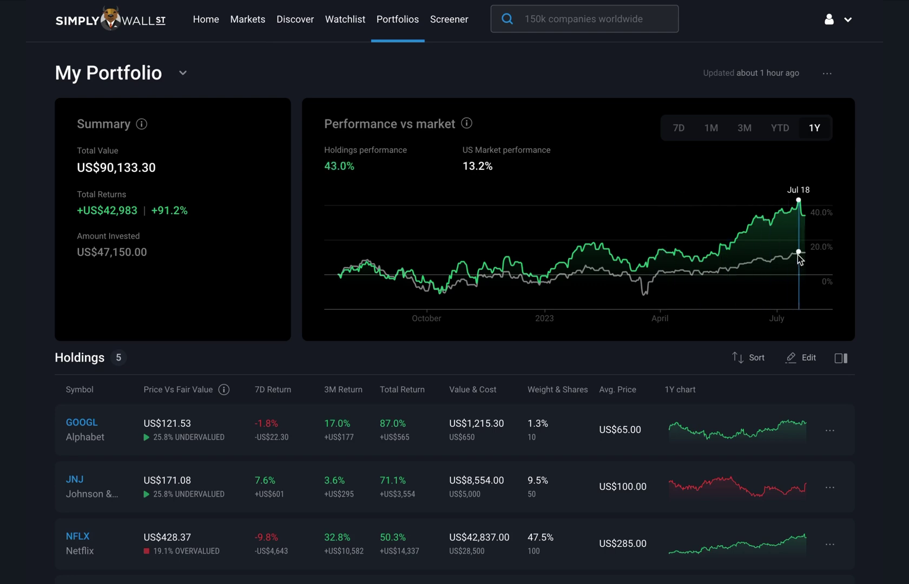
Scroll up and down through My Portfolio's performance chart and Holdings table
scroll(802, 256, down, 1)
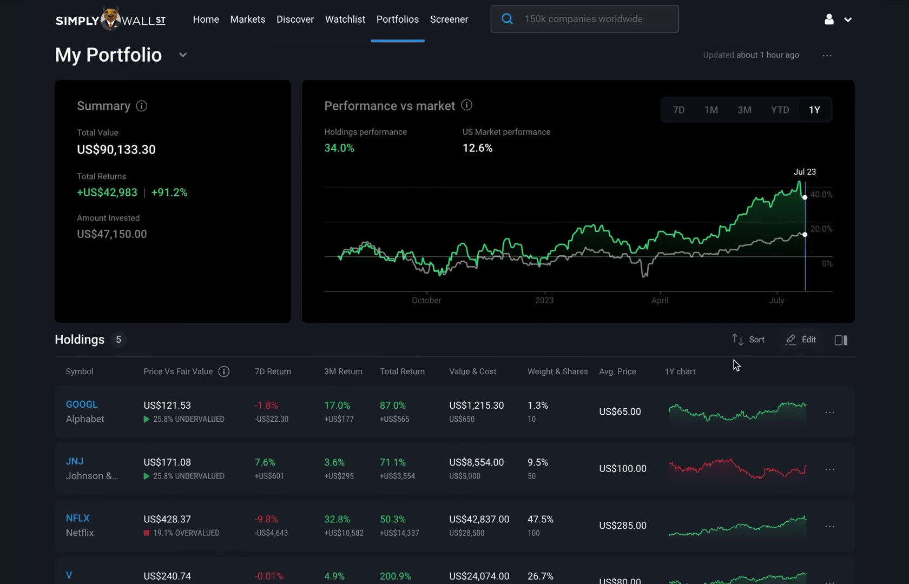
scroll(705, 373, down, 2)
scroll(692, 369, down, 2)
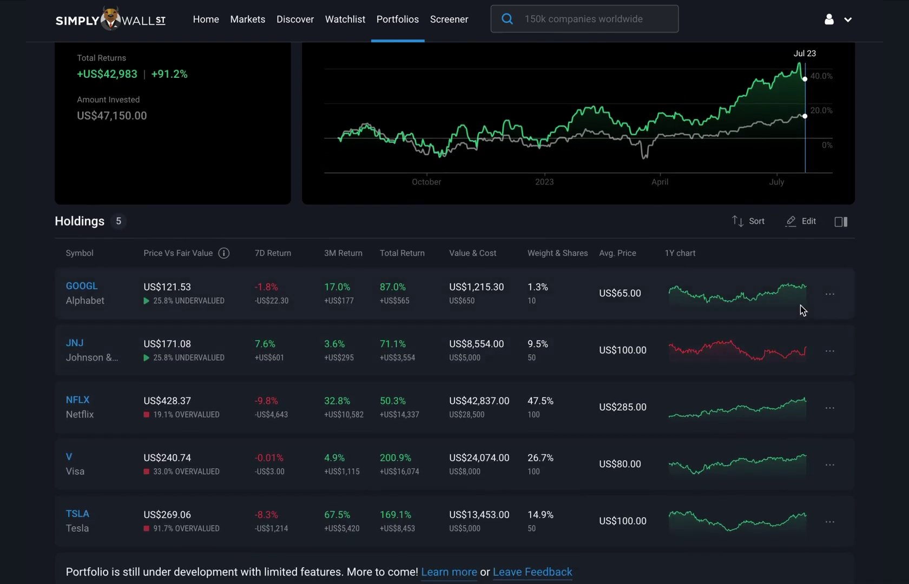
scroll(631, 297, up, 2)
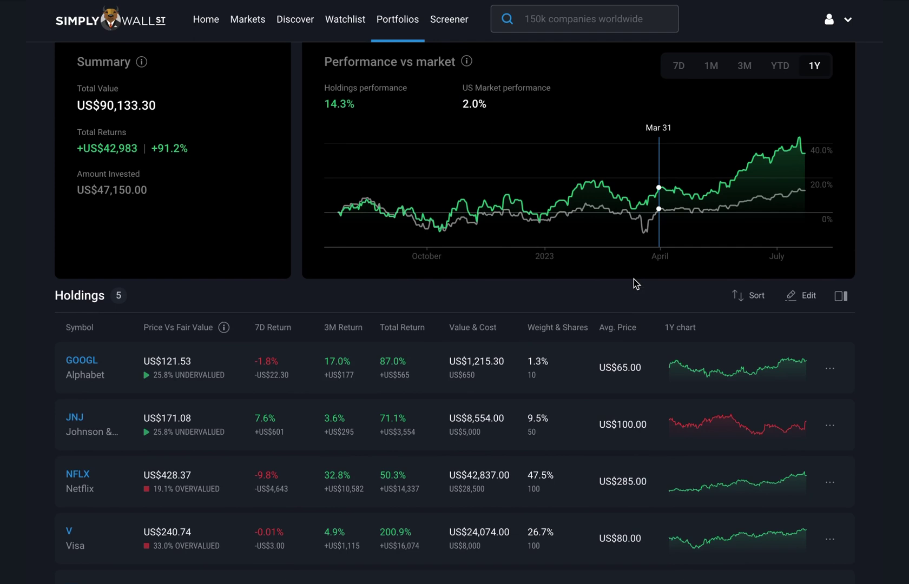
scroll(633, 279, down, 1)
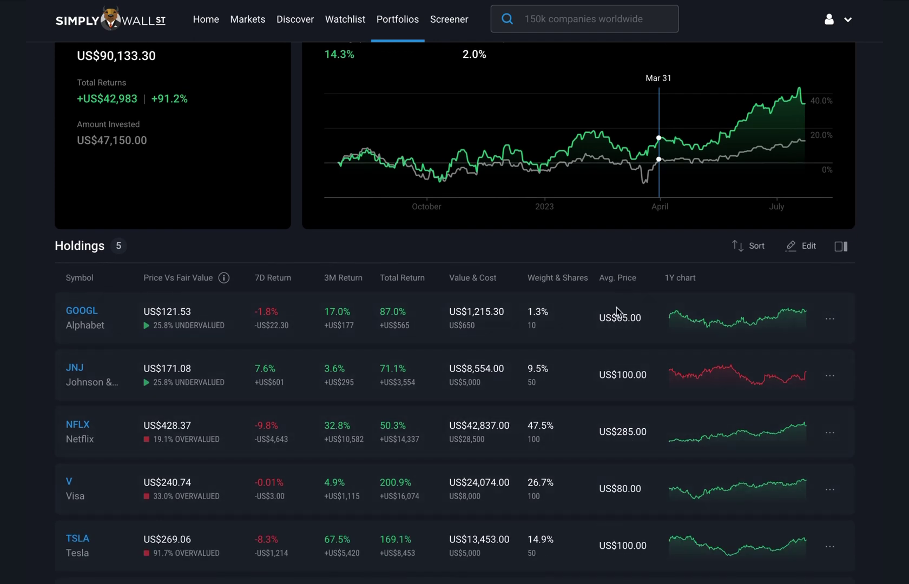
scroll(631, 275, down, 1)
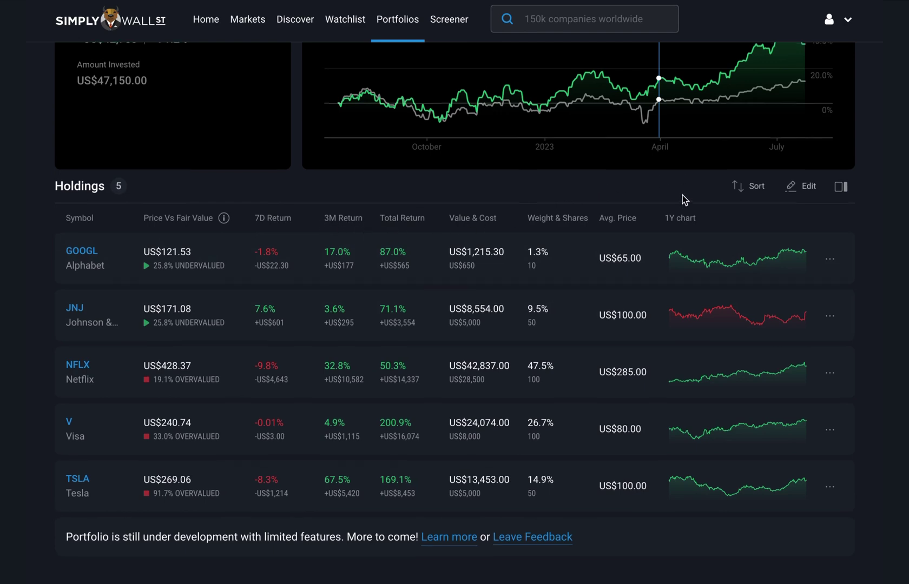
scroll(682, 194, up, 1)
scroll(672, 239, down, 1)
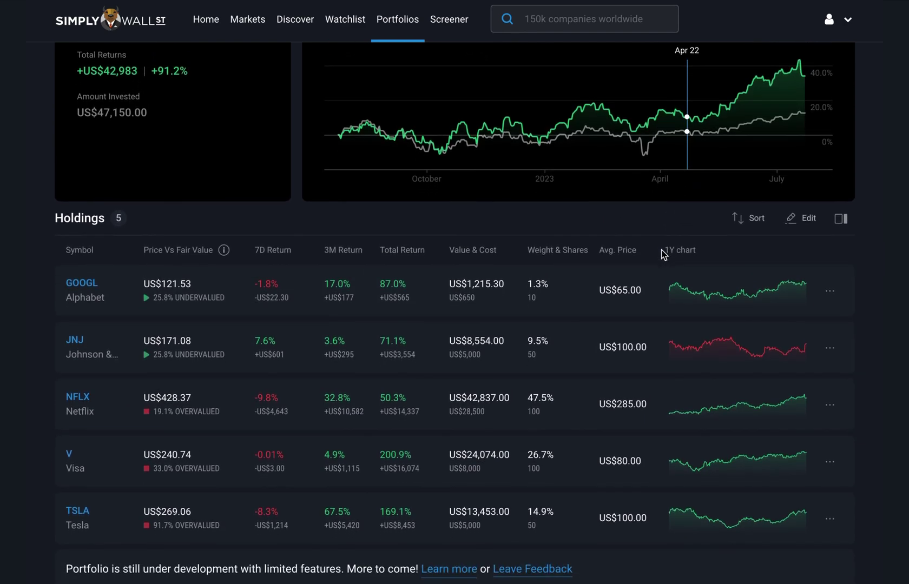
scroll(659, 249, down, 1)
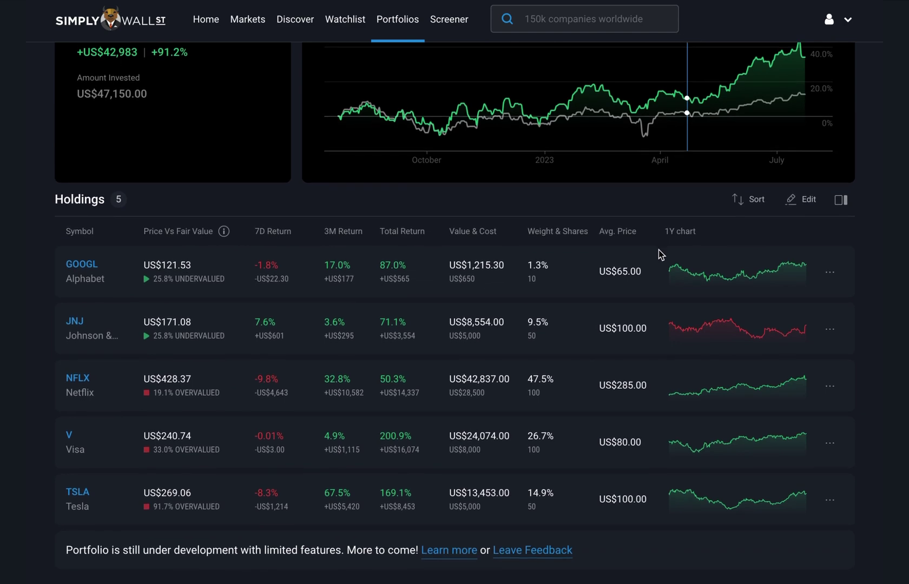
scroll(658, 250, up, 2)
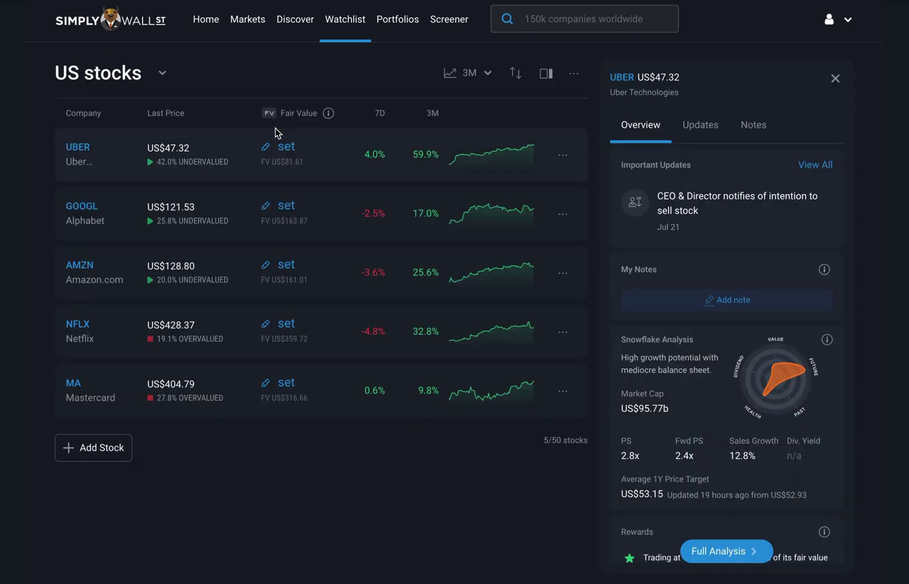
Preview Mastercard, Netflix and Uber in the side panel, then scroll the page
click(260, 410)
click(304, 321)
click(298, 157)
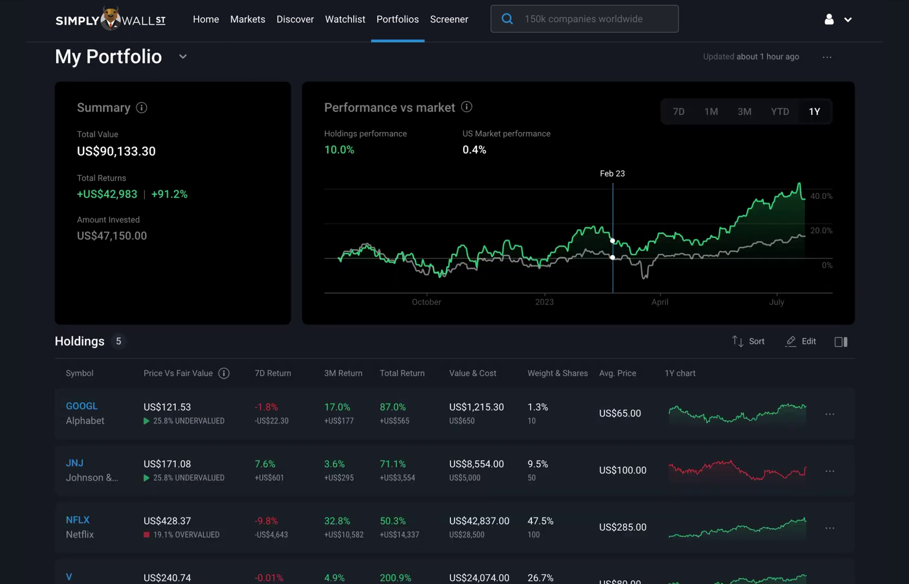
scroll(190, 399, up, 2)
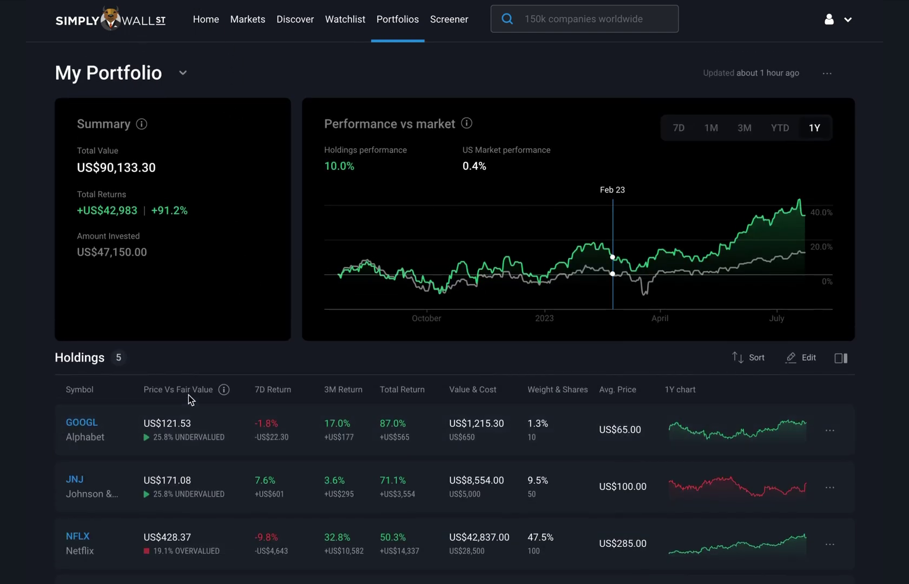
scroll(188, 398, down, 3)
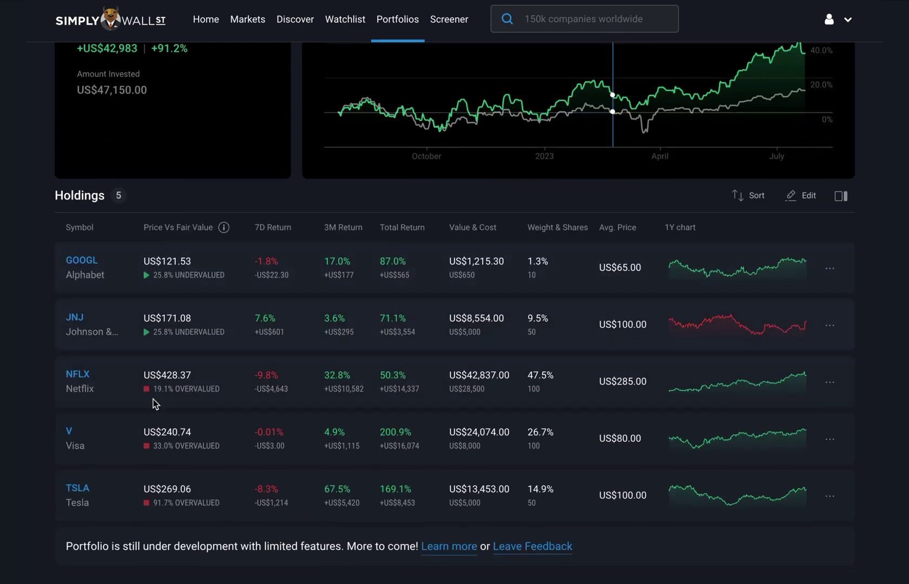